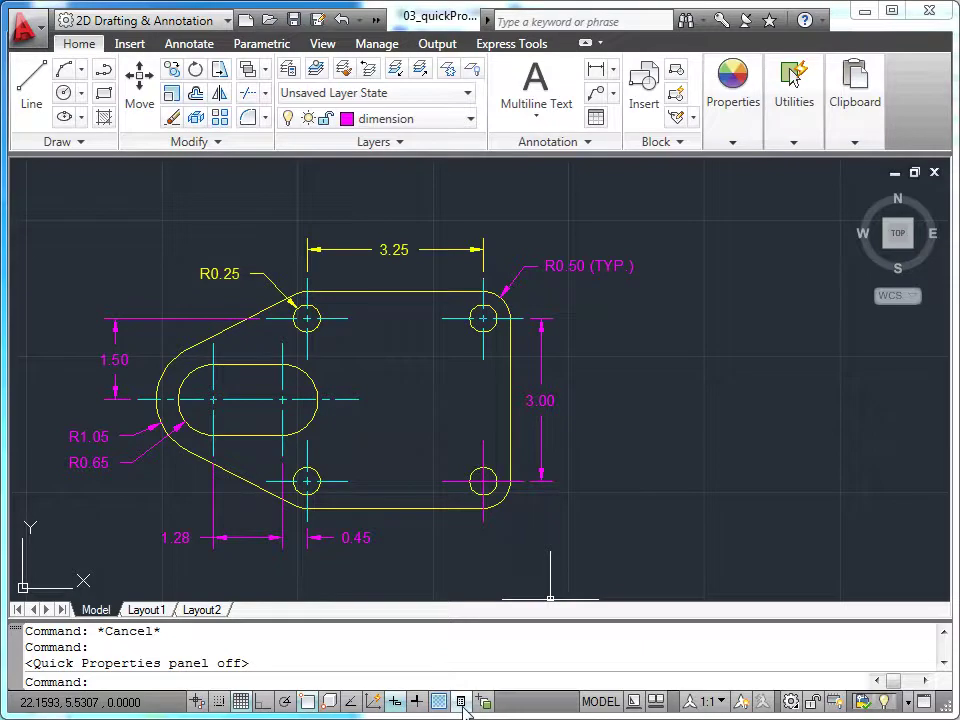
Switch on Quick Properties and select the upper-right hole, showing radius 0.2500 on layer part.
{"action": "left_click", "coordinate": [462, 703]}
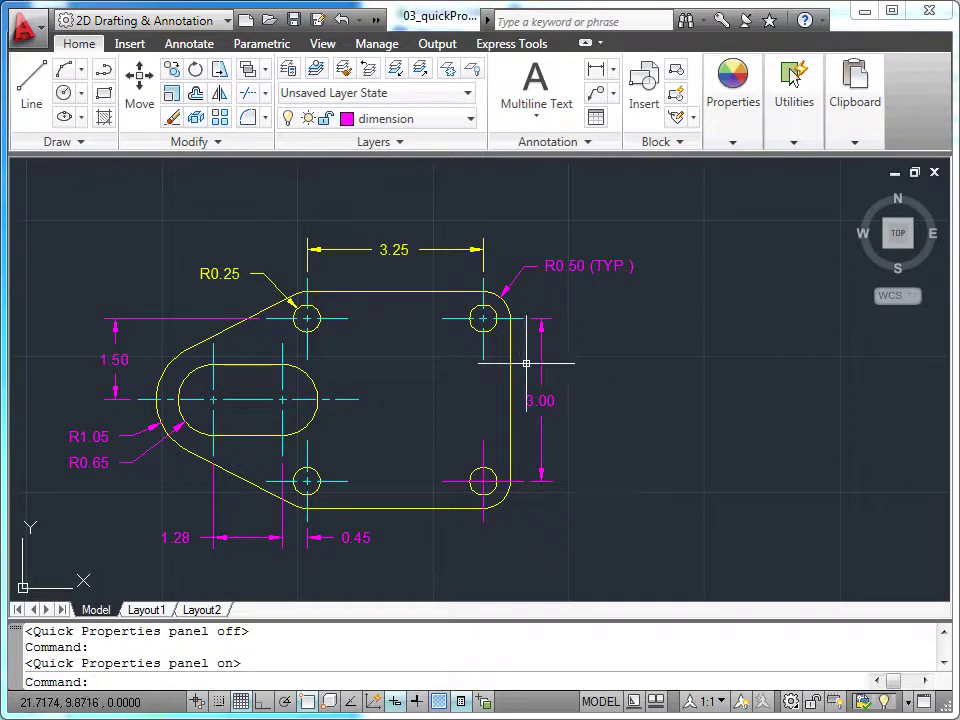
{"action": "left_click", "coordinate": [483, 318]}
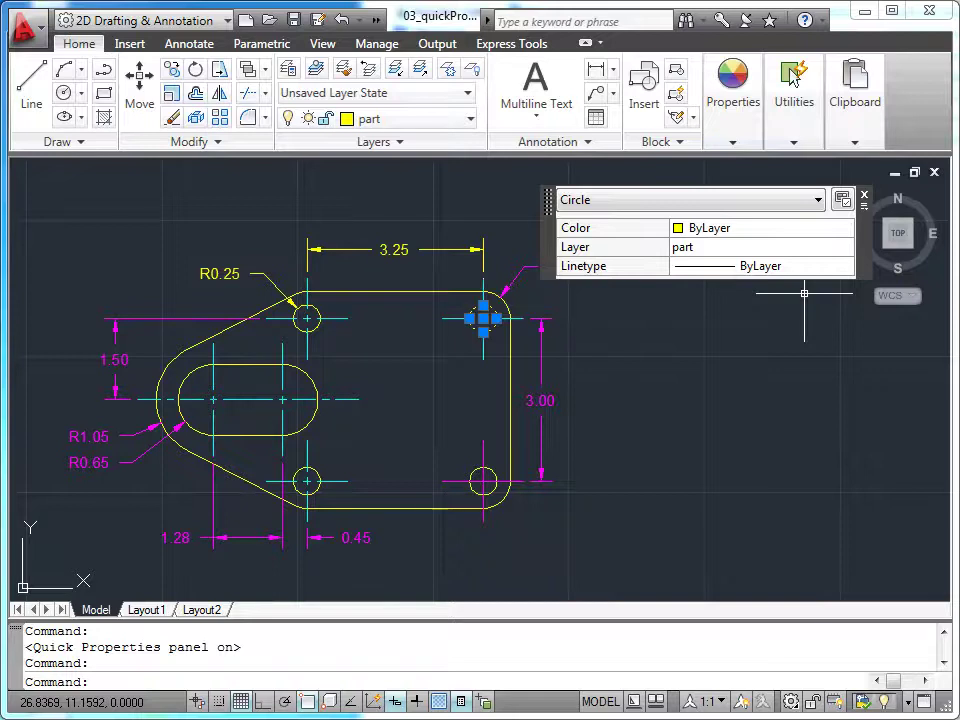
{"action": "mouse_move", "coordinate": [705, 300]}
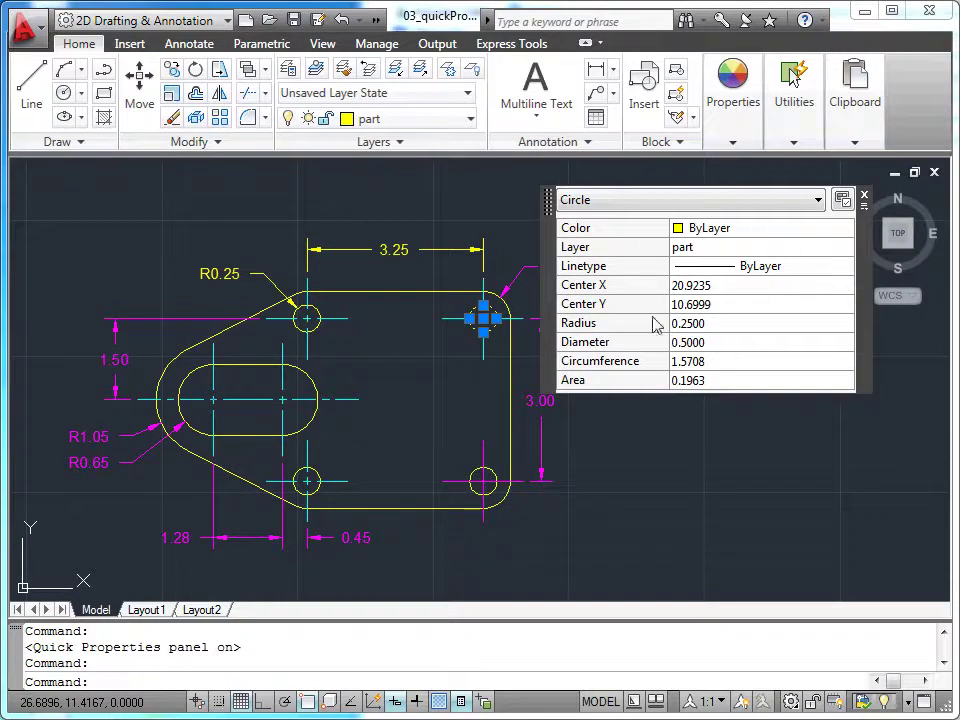
Enter 0.1 as the upper-right circle's radius in Quick Properties, then deselect it.
{"action": "left_click", "coordinate": [708, 323]}
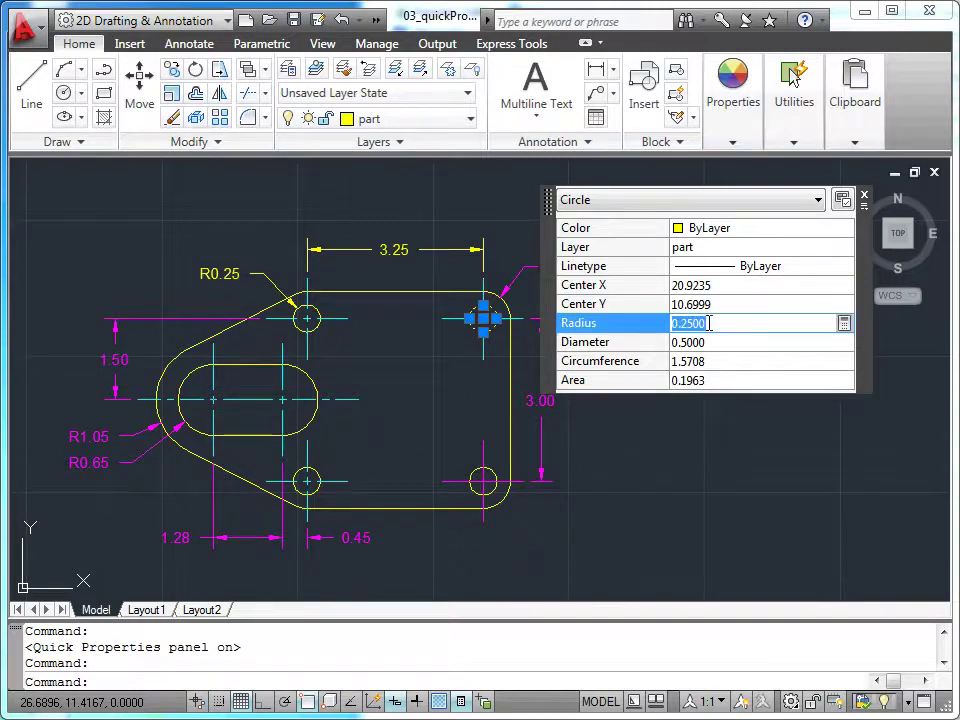
{"action": "type", "text": "0.1"}
{"action": "key", "text": "Tab"}
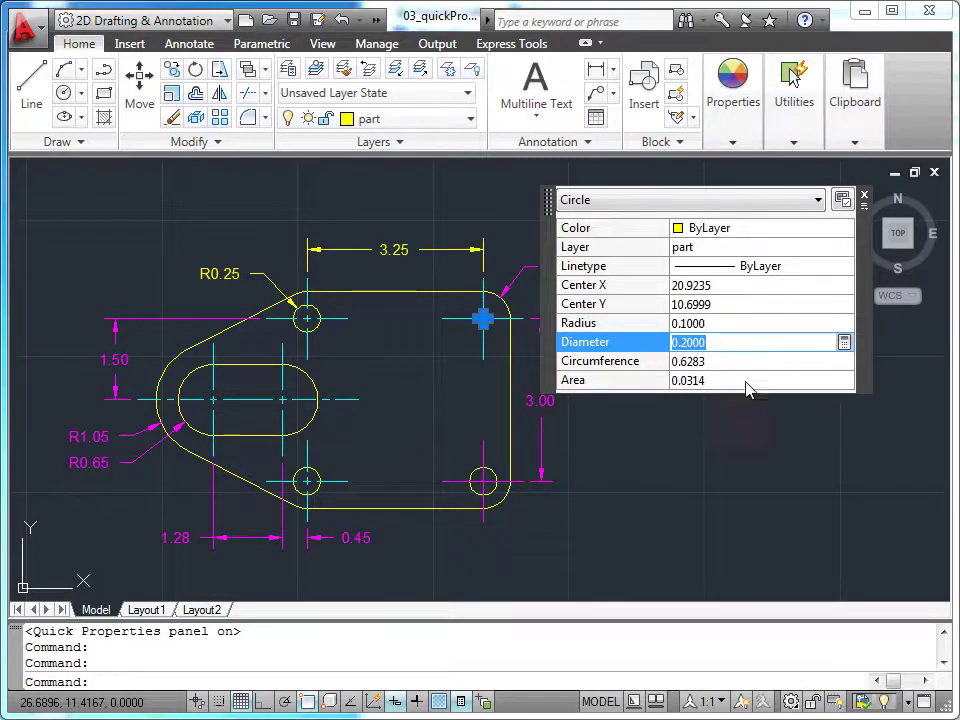
{"action": "key", "text": "Escape"}
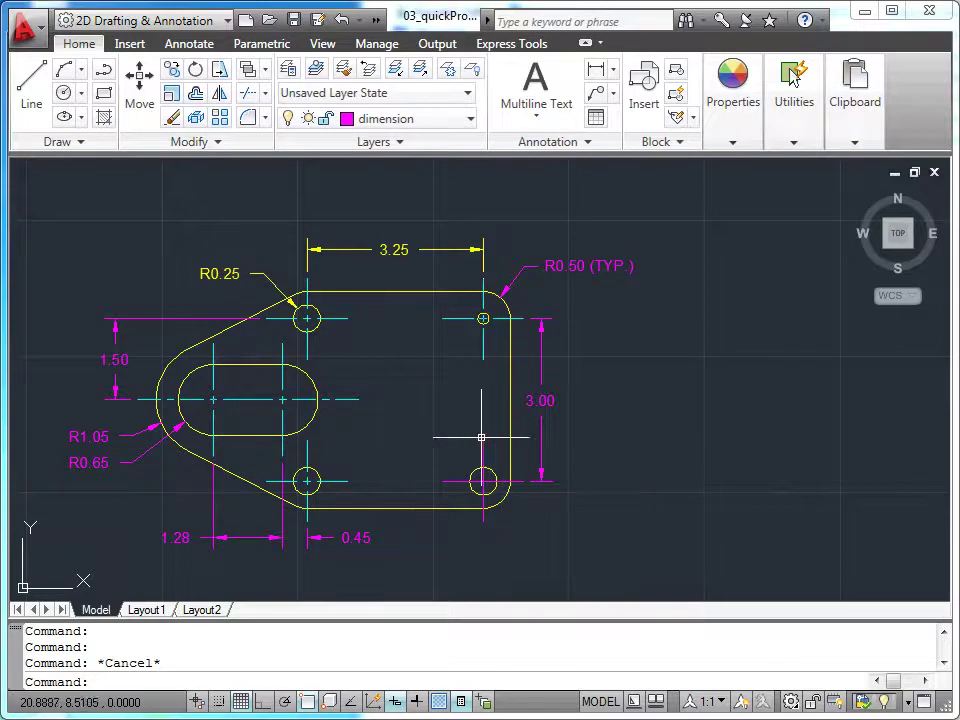
Select the lower-right hole's vertical and horizontal centre lines and set their layer to center.
{"action": "left_click", "coordinate": [482, 449]}
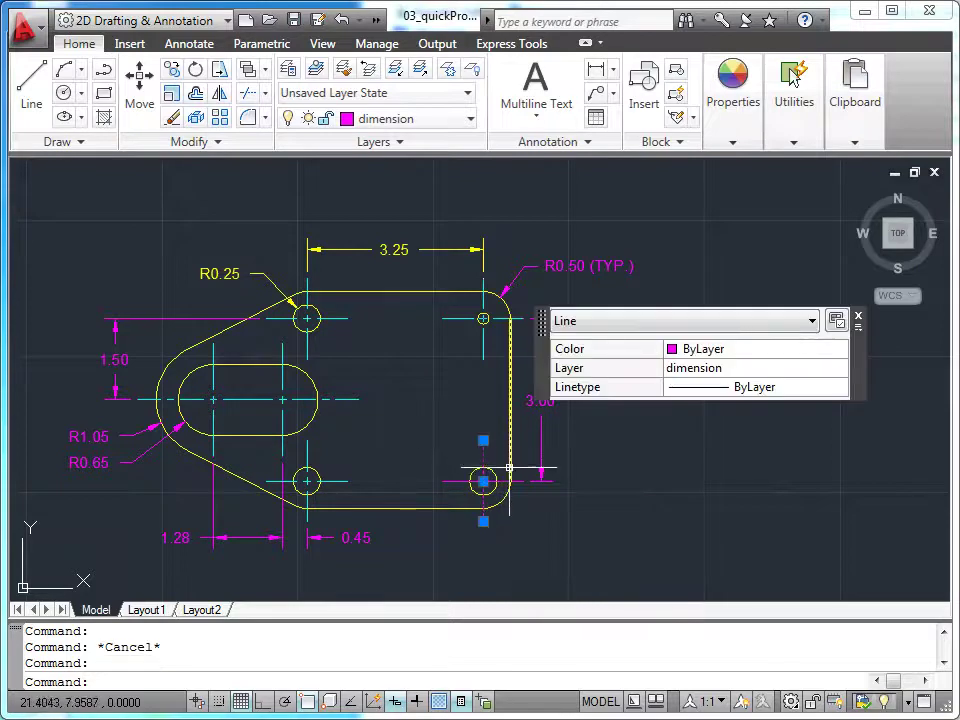
{"action": "left_click", "coordinate": [503, 482]}
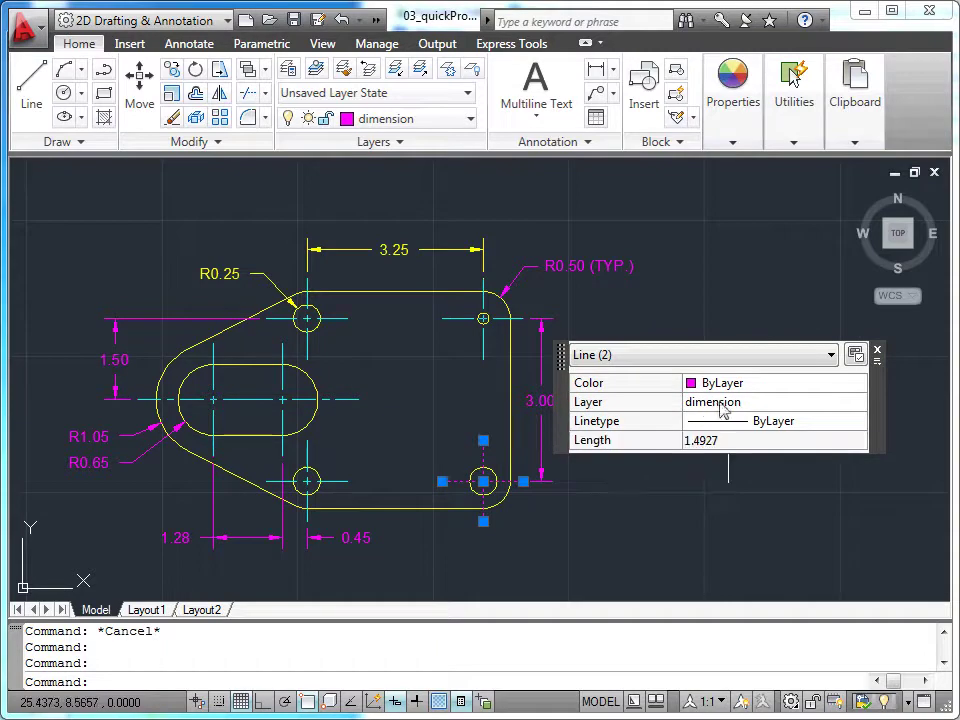
{"action": "mouse_move", "coordinate": [718, 410]}
{"action": "left_click", "coordinate": [856, 404]}
{"action": "left_click", "coordinate": [862, 403]}
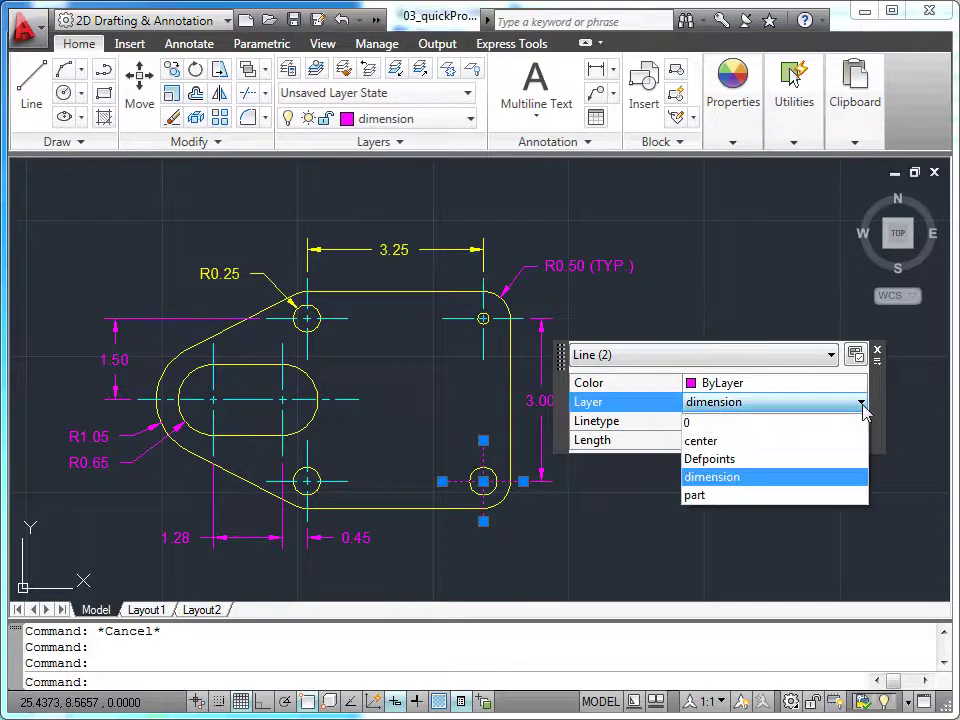
{"action": "left_click", "coordinate": [810, 443]}
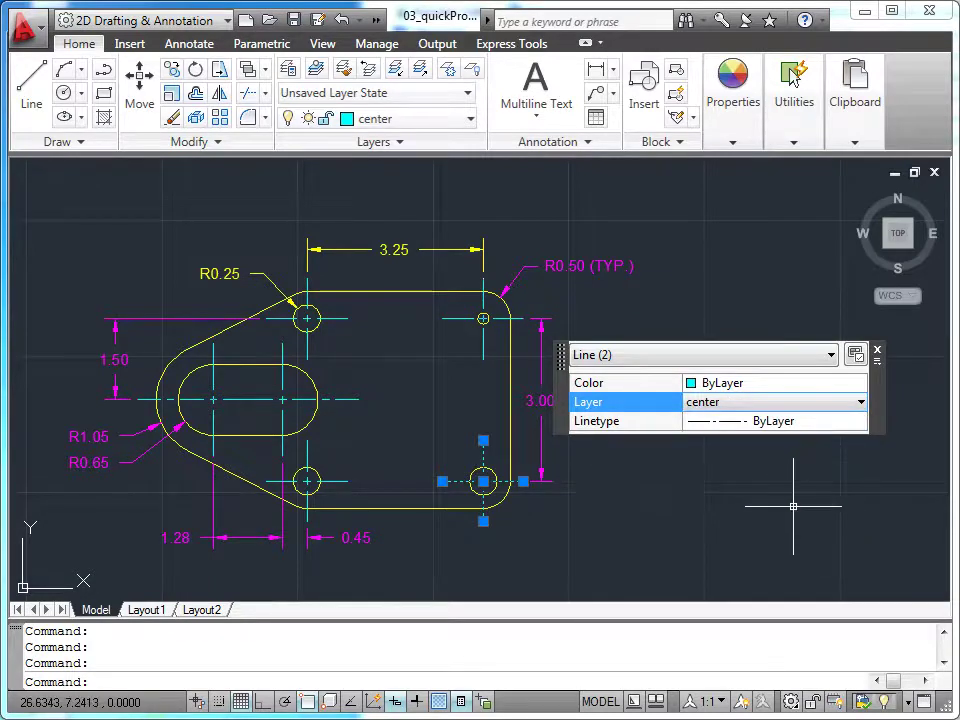
{"action": "key", "text": "Escape"}
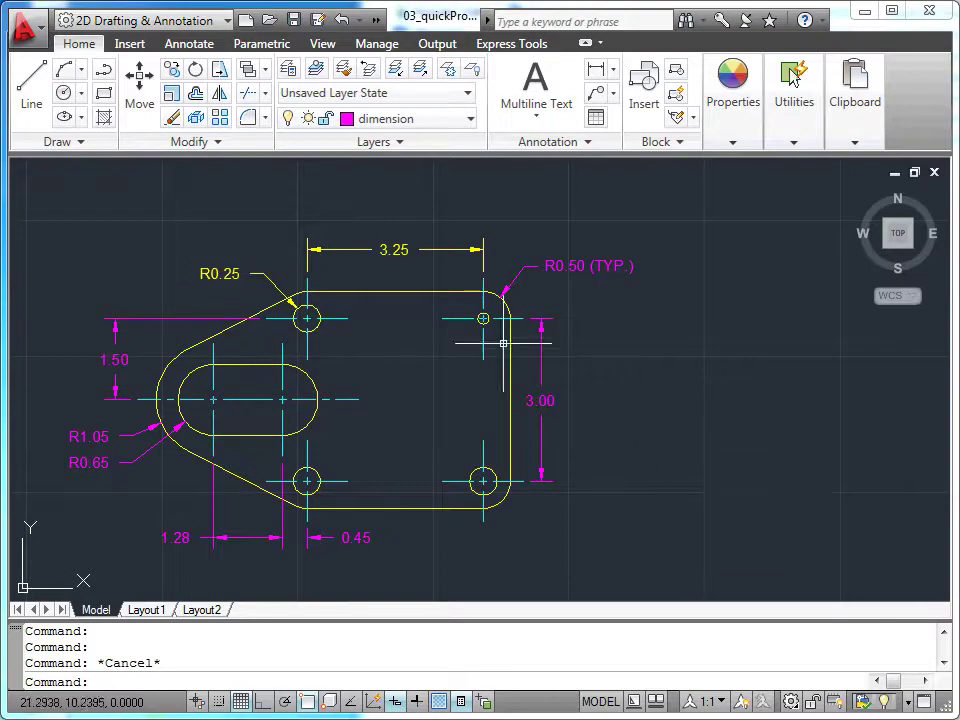
Select the upper-right circle, drag its Quick Properties palette left, and open the palette's options menu.
{"action": "left_click", "coordinate": [486, 318]}
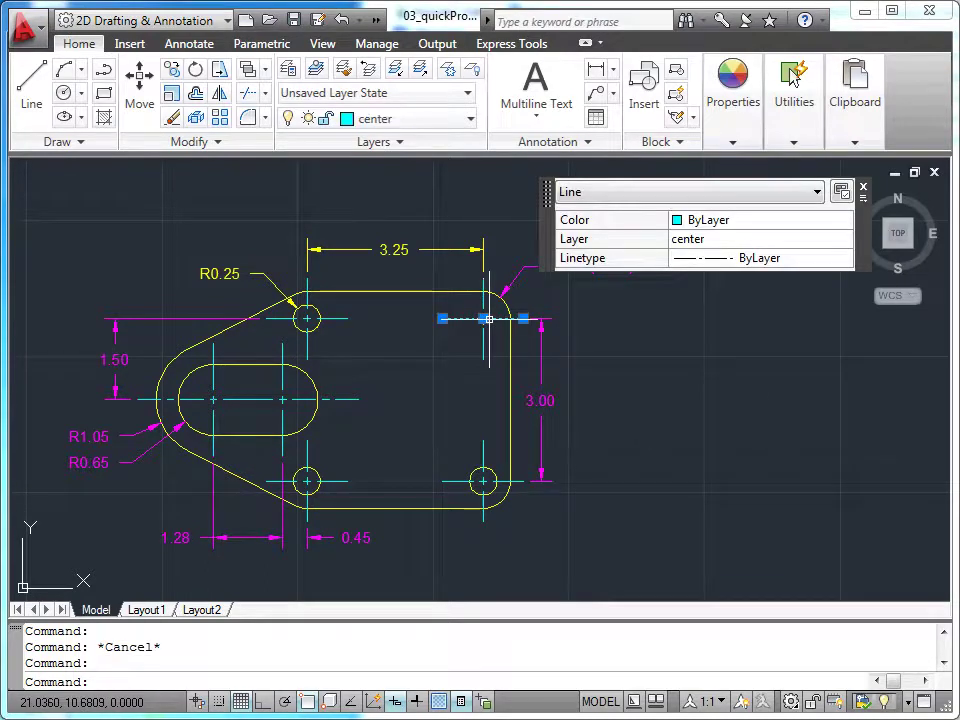
{"action": "key", "text": "Escape"}
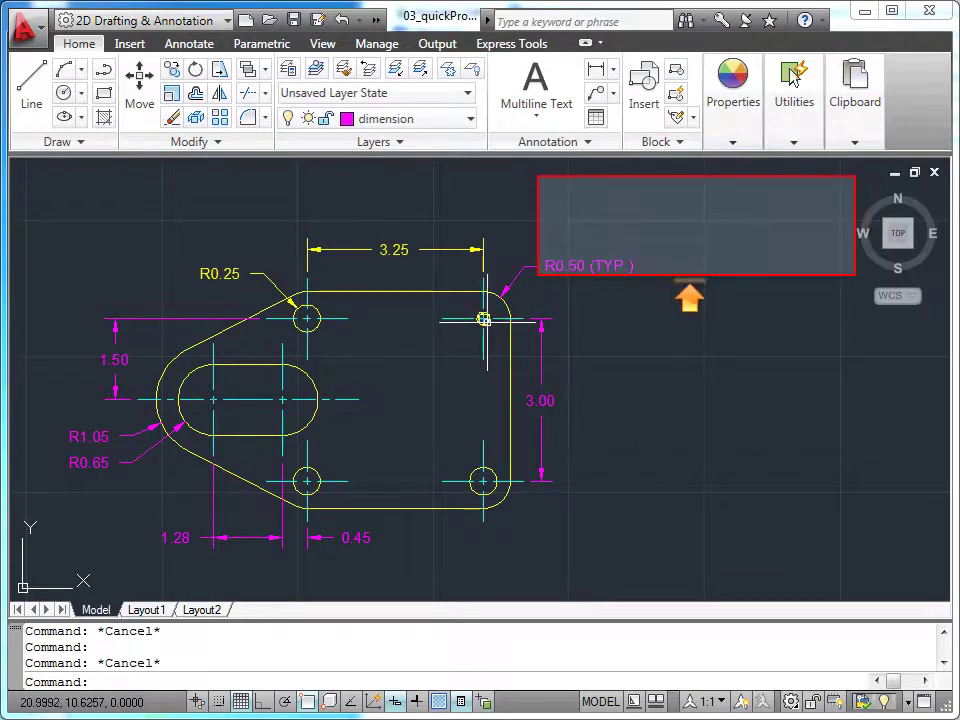
{"action": "left_click", "coordinate": [486, 319]}
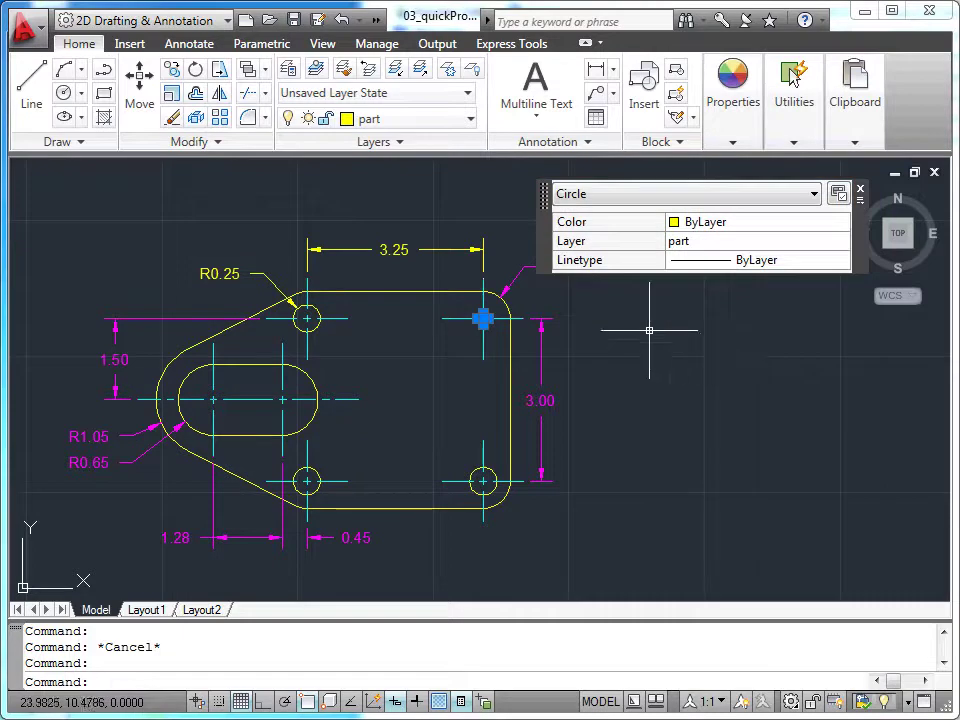
{"action": "mouse_move", "coordinate": [545, 200]}
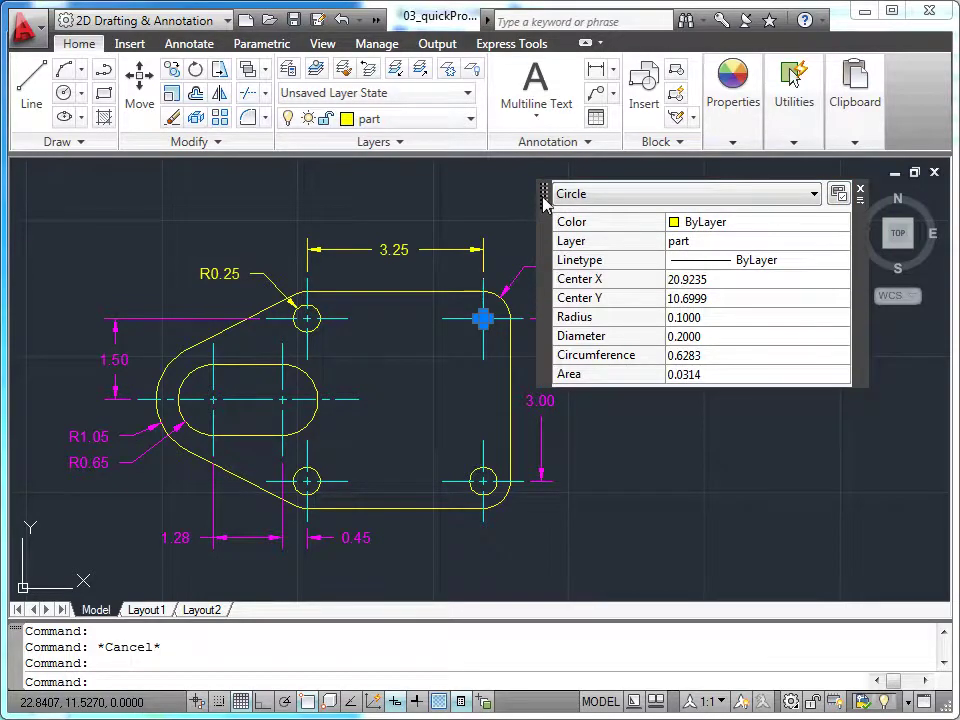
{"action": "mouse_move", "coordinate": [545, 201]}
{"action": "left_mouse_down"}
{"action": "mouse_move", "coordinate": [245, 268]}
{"action": "mouse_move", "coordinate": [161, 213]}
{"action": "mouse_move", "coordinate": [182, 240]}
{"action": "mouse_move", "coordinate": [299, 283]}
{"action": "mouse_move", "coordinate": [407, 261]}
{"action": "mouse_move", "coordinate": [189, 272]}
{"action": "mouse_move", "coordinate": [133, 233]}
{"action": "left_mouse_up"}
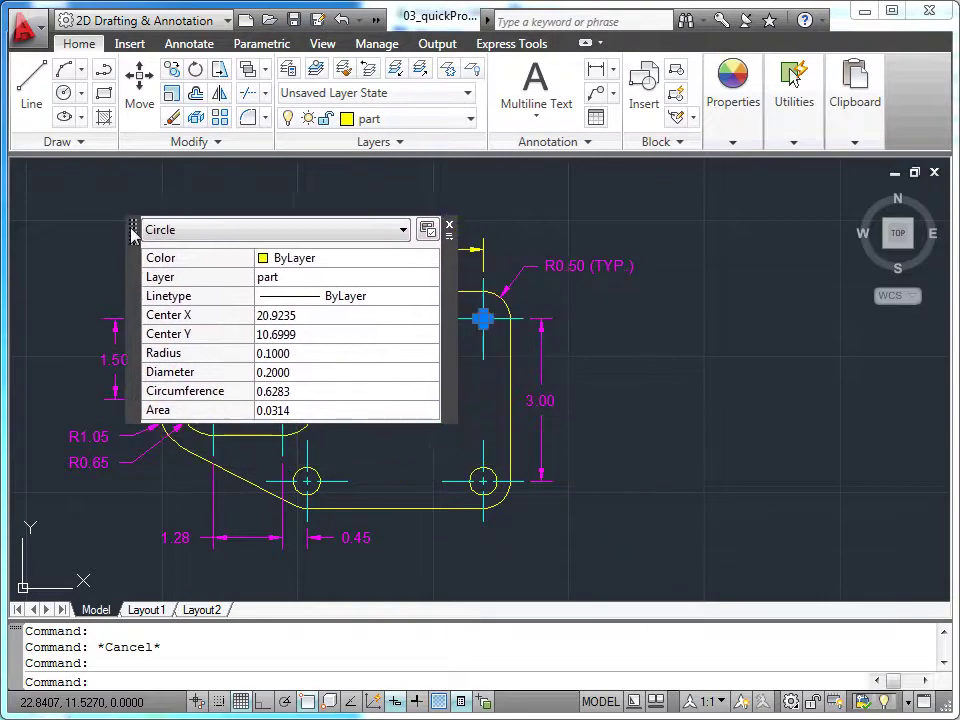
{"action": "left_click", "coordinate": [449, 237]}
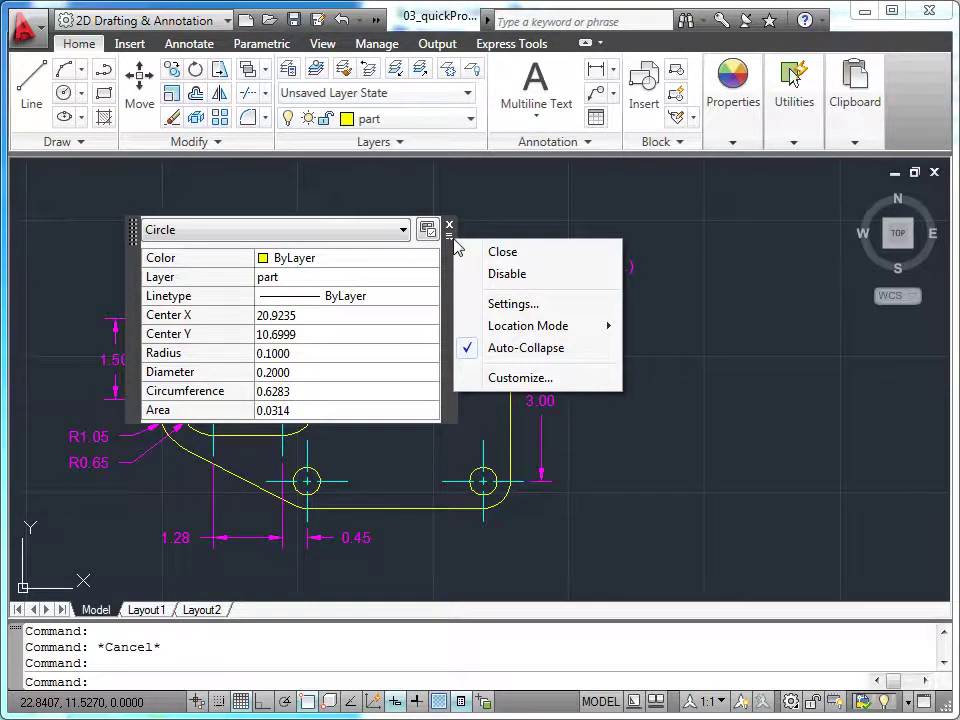
Check the Quick Properties placement settings, keeping quadrant Top-Right at 50 pixels, and accept.
{"action": "left_click", "coordinate": [512, 304]}
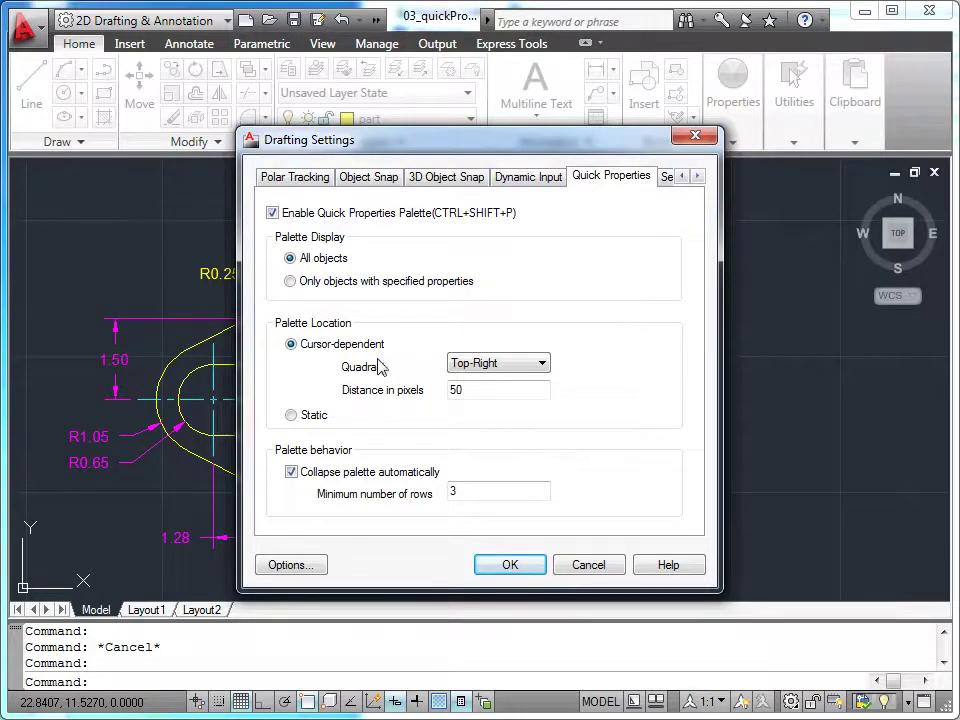
{"action": "left_click", "coordinate": [547, 366]}
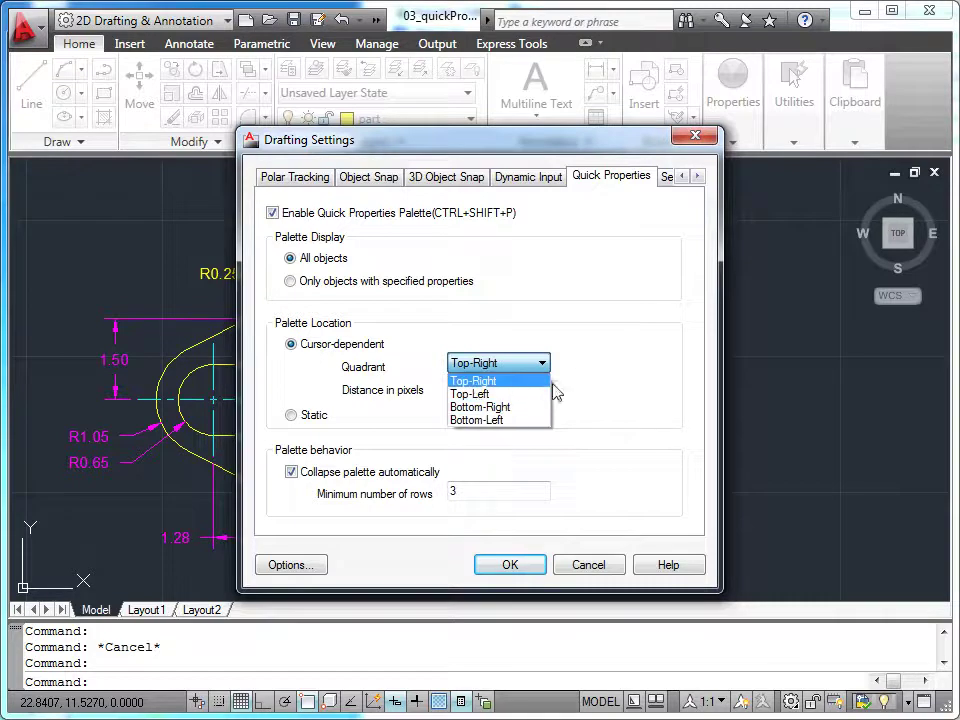
{"action": "left_click", "coordinate": [553, 386]}
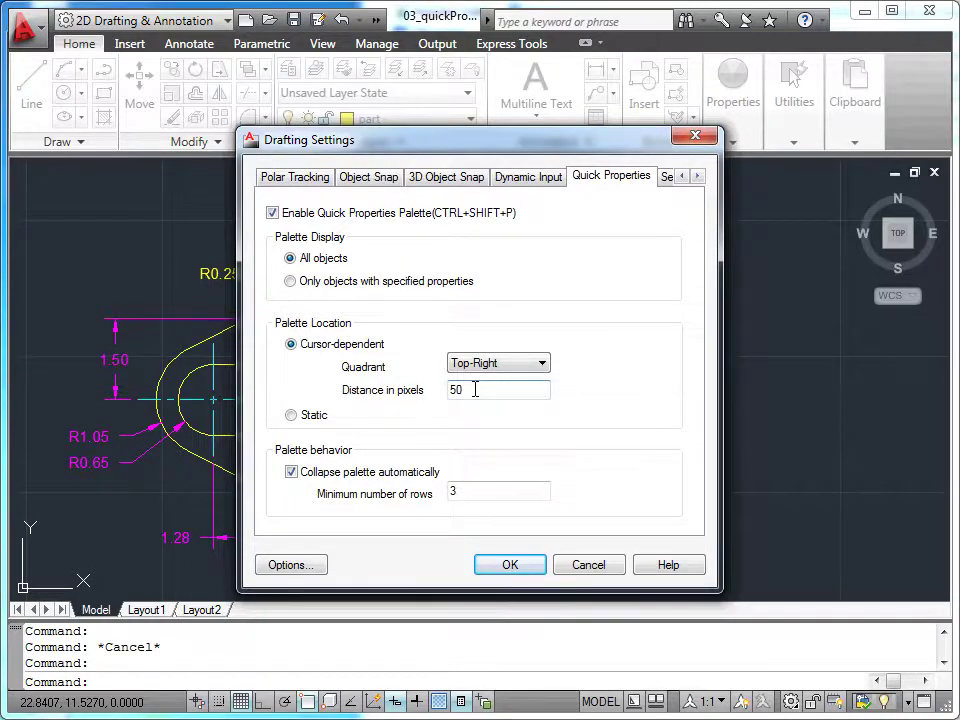
{"action": "left_click", "coordinate": [506, 564]}
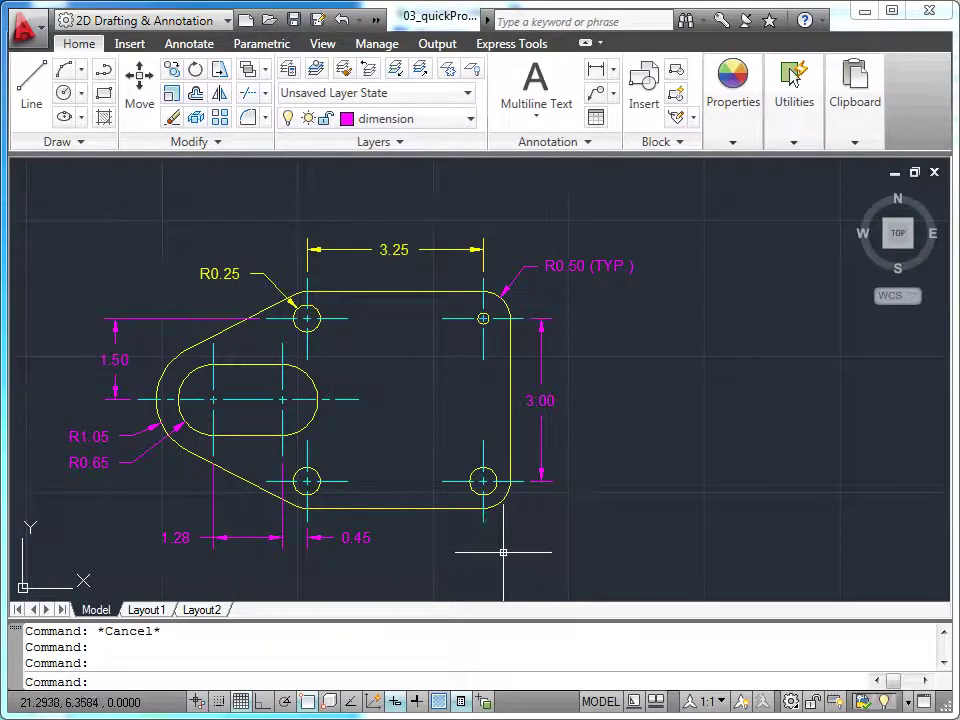
Select the upper-right hole circle and set its radius to 0.25 in Quick Properties.
{"action": "left_click", "coordinate": [489, 318]}
{"action": "key", "text": "Escape"}
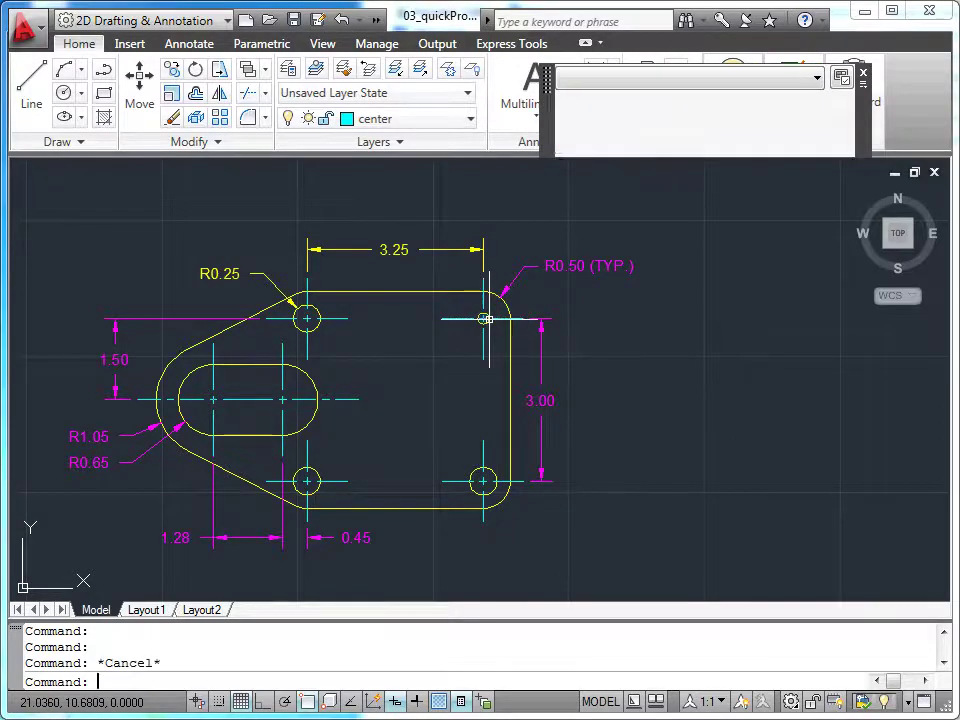
{"action": "left_click", "coordinate": [483, 318]}
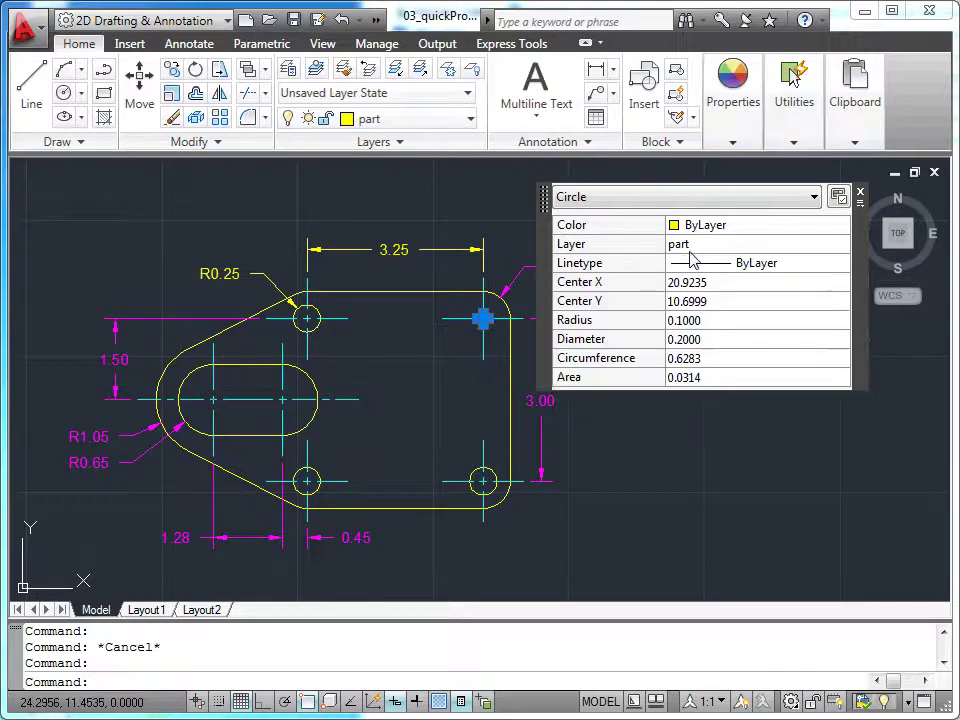
{"action": "left_click", "coordinate": [700, 319]}
{"action": "type", "text": "0."}
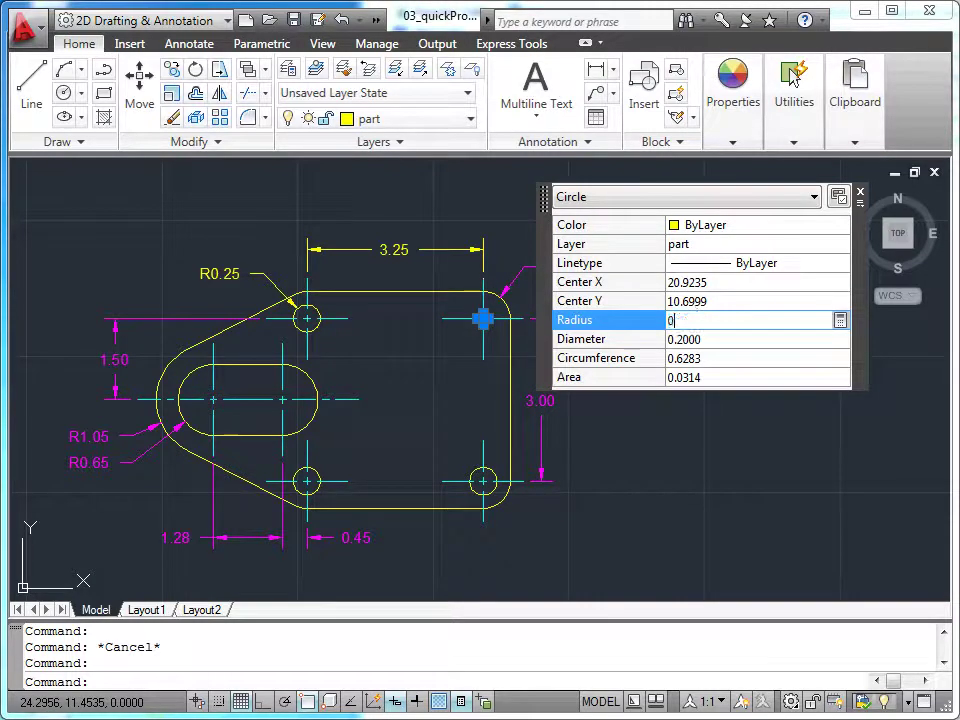
{"action": "type", "text": "25"}
{"action": "key", "text": "Return"}
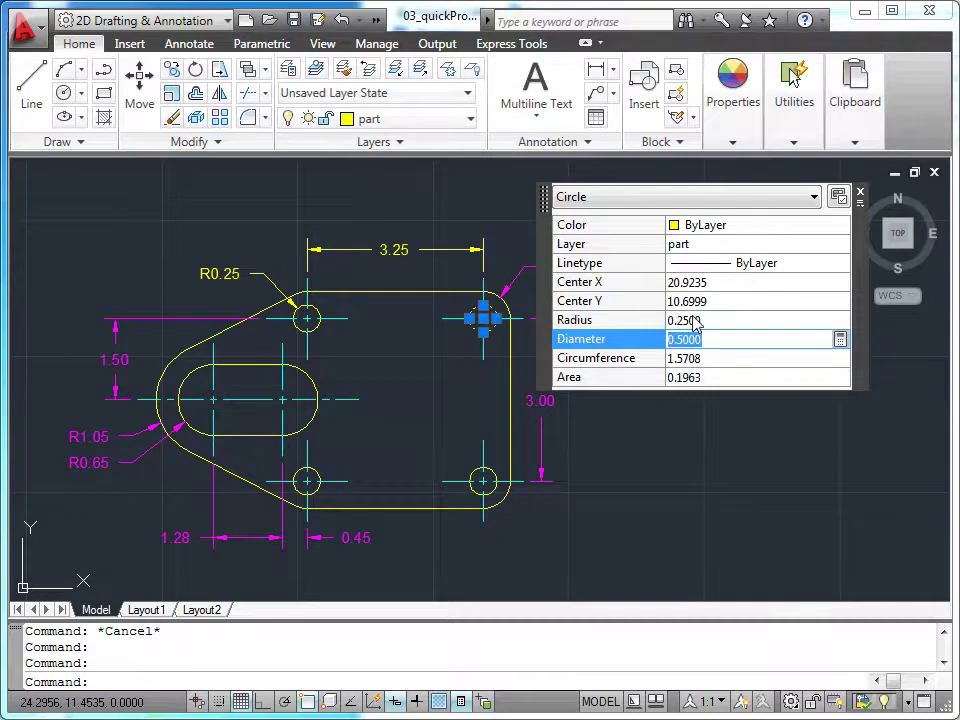
{"action": "key", "text": "Escape"}
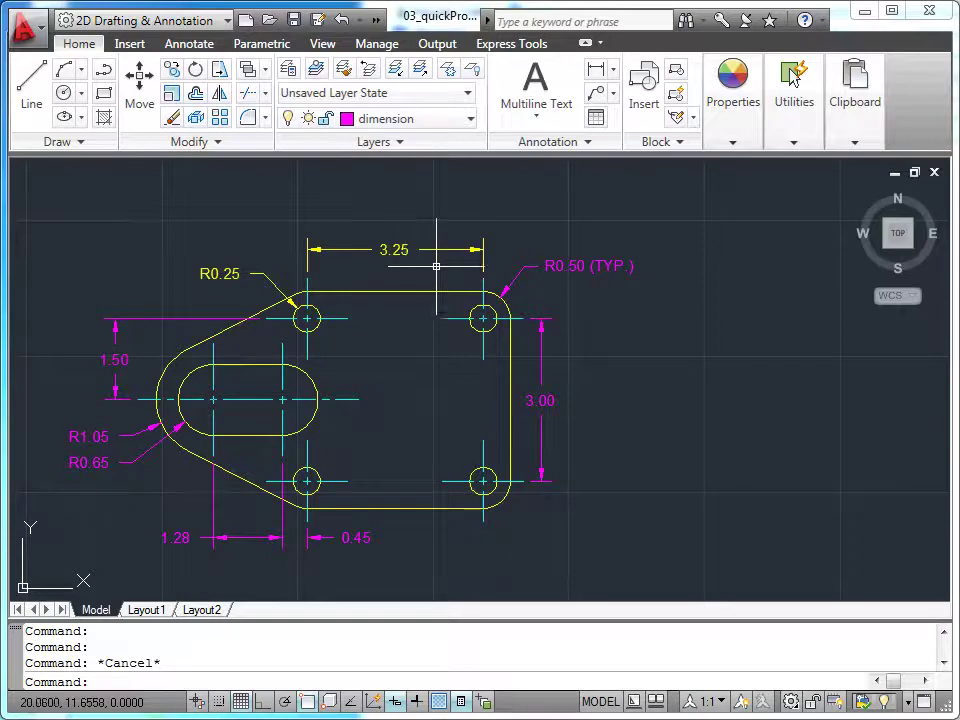
Using the 3.25 dimension, customize Quick Properties to show Layer for Rotated Dimension.
{"action": "left_click", "coordinate": [446, 248]}
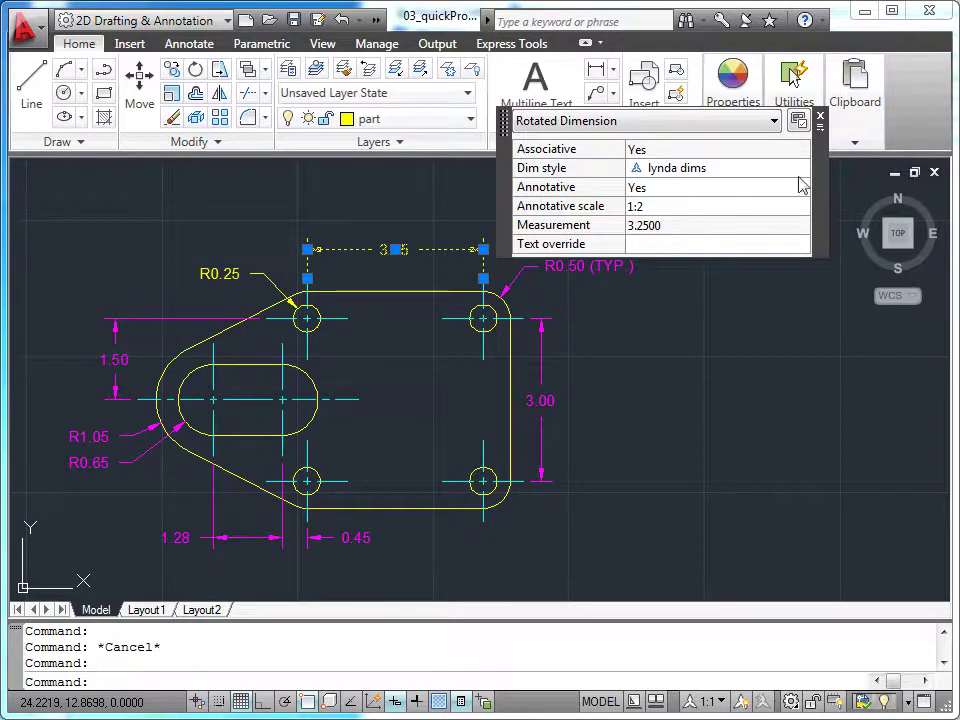
{"action": "left_click", "coordinate": [822, 128]}
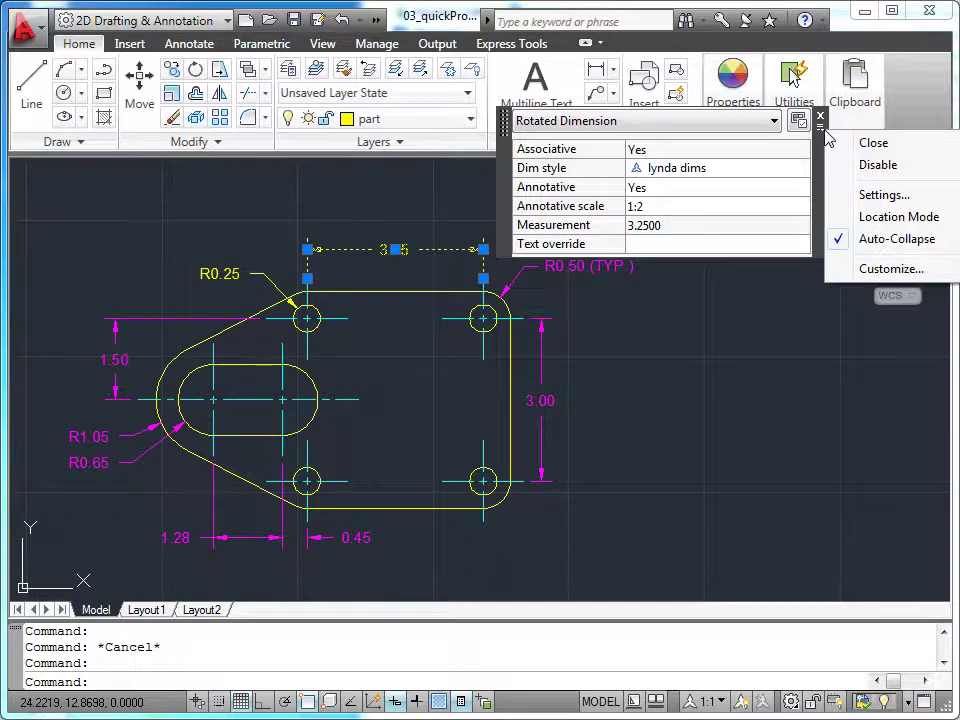
{"action": "left_click", "coordinate": [893, 270]}
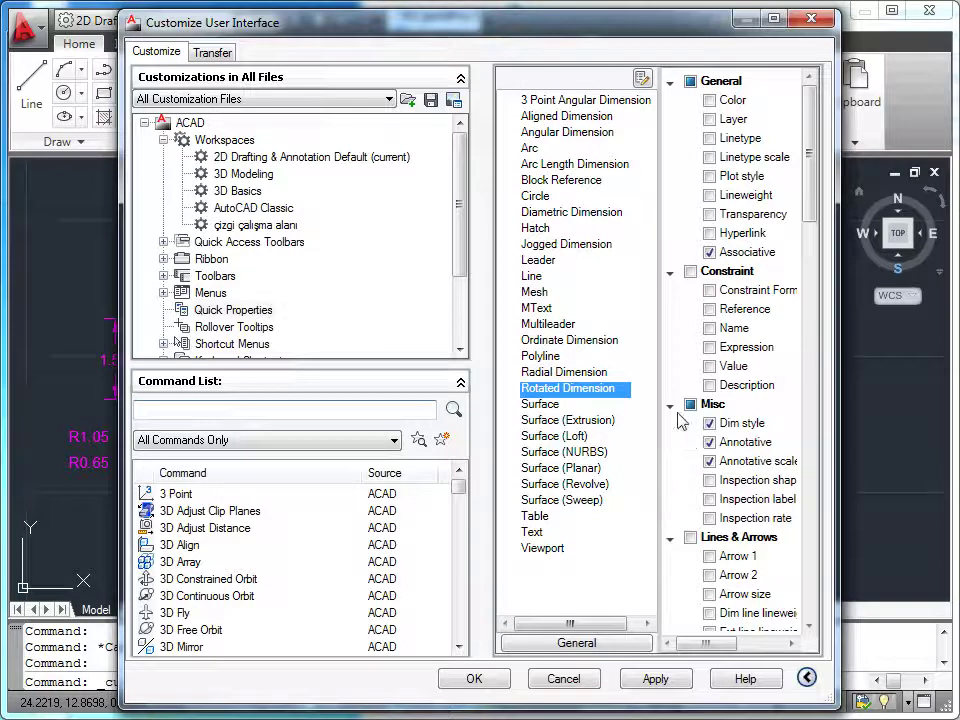
{"action": "left_click", "coordinate": [710, 120]}
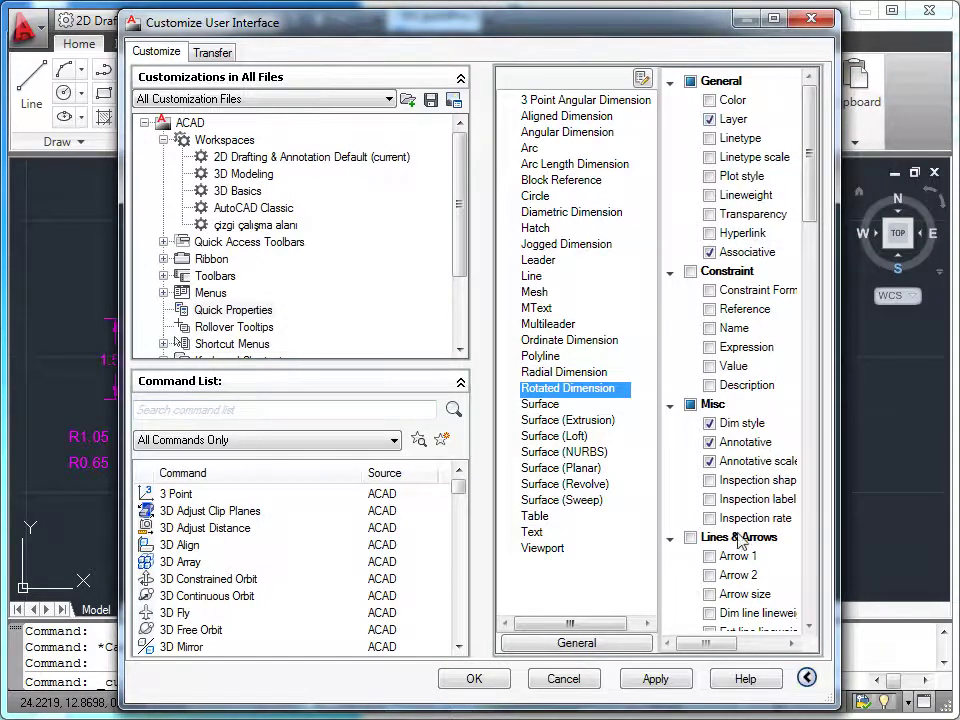
{"action": "left_click", "coordinate": [655, 680]}
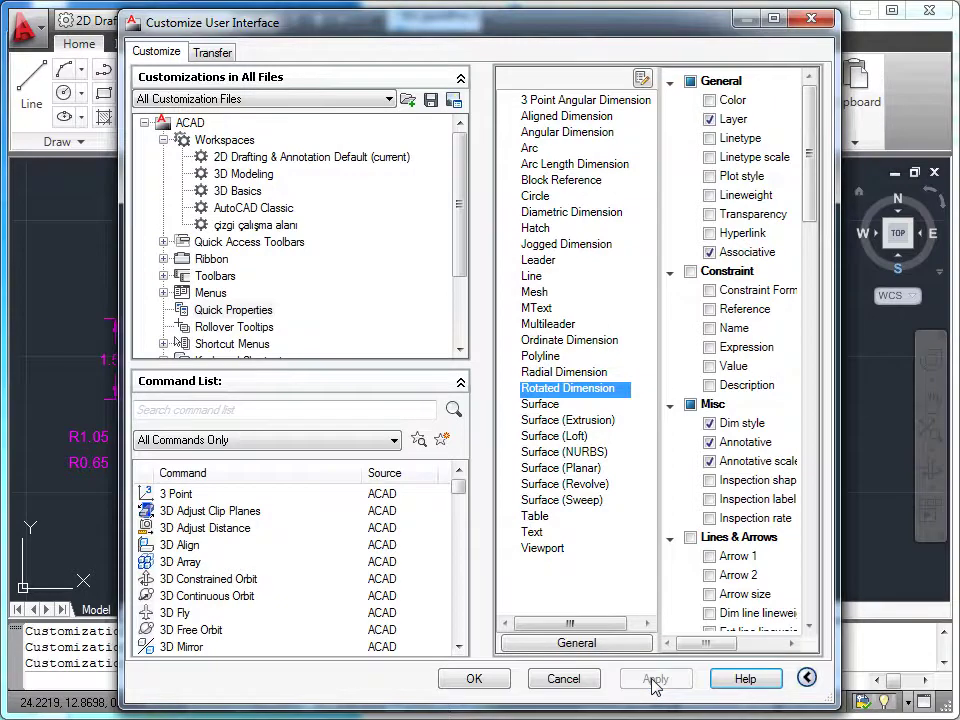
{"action": "left_click", "coordinate": [474, 679]}
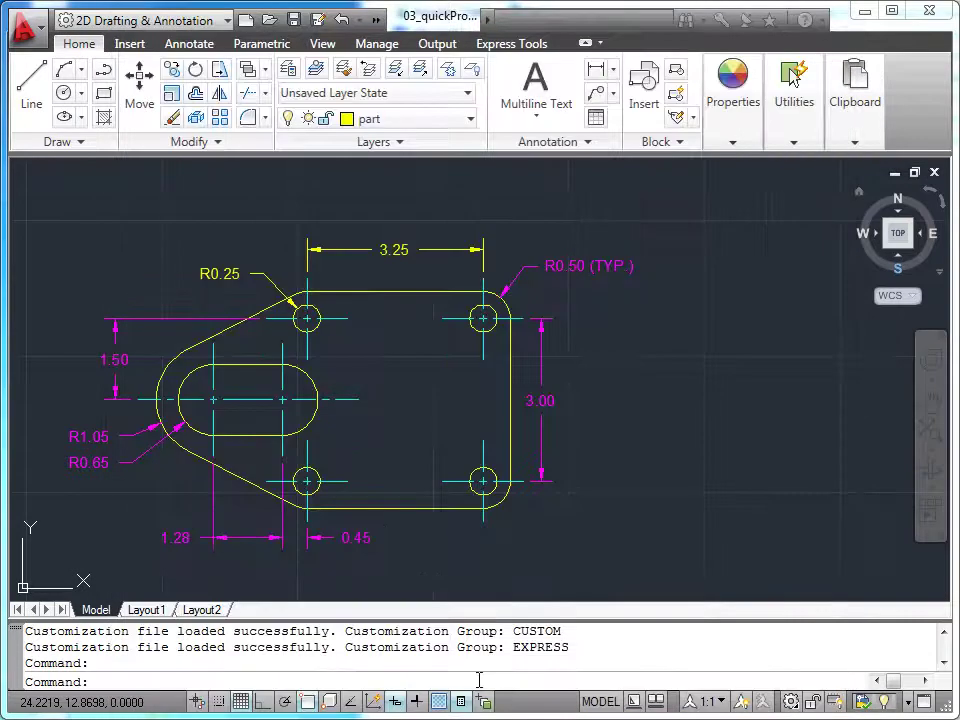
Select the 3.25 dimension and change its layer from part to dimension.
{"action": "left_click", "coordinate": [439, 248]}
{"action": "mouse_move", "coordinate": [690, 160]}
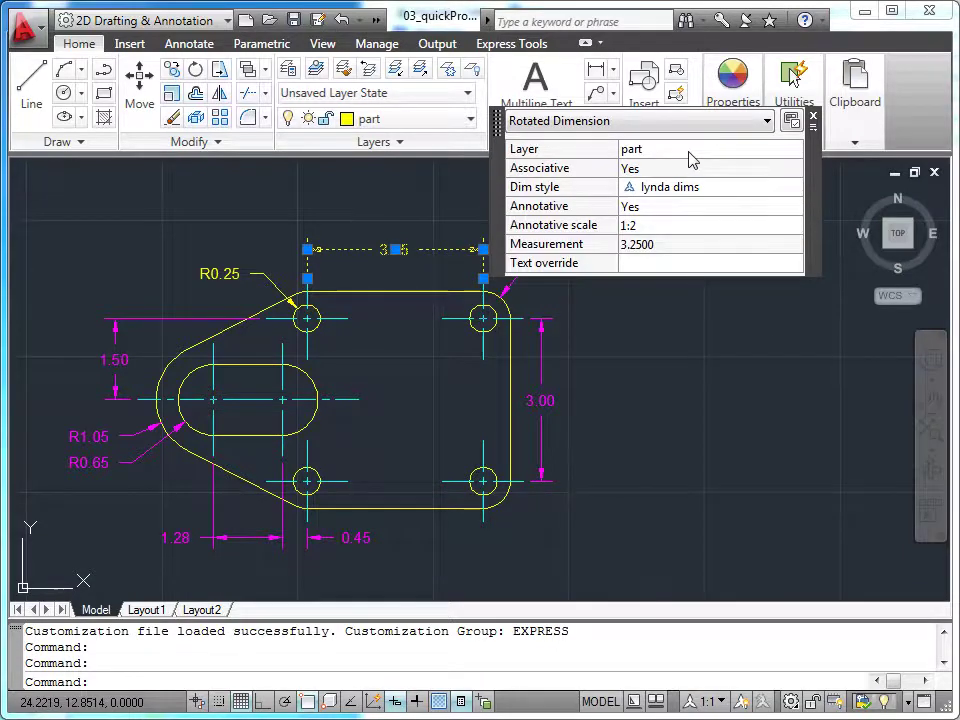
{"action": "left_click", "coordinate": [789, 152]}
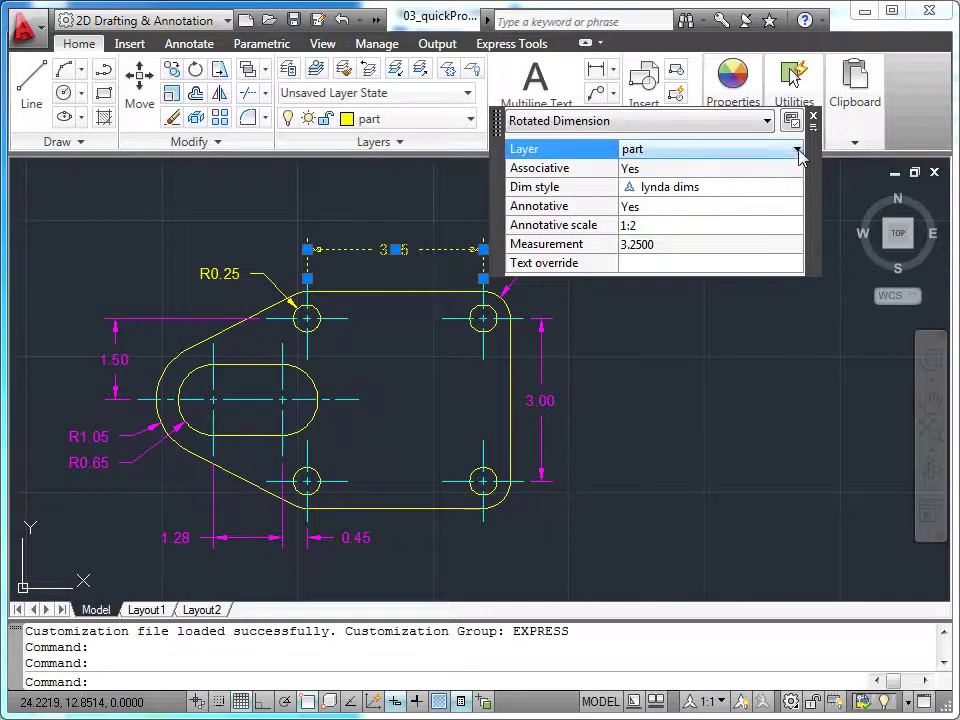
{"action": "left_click", "coordinate": [798, 150]}
{"action": "left_click", "coordinate": [729, 225]}
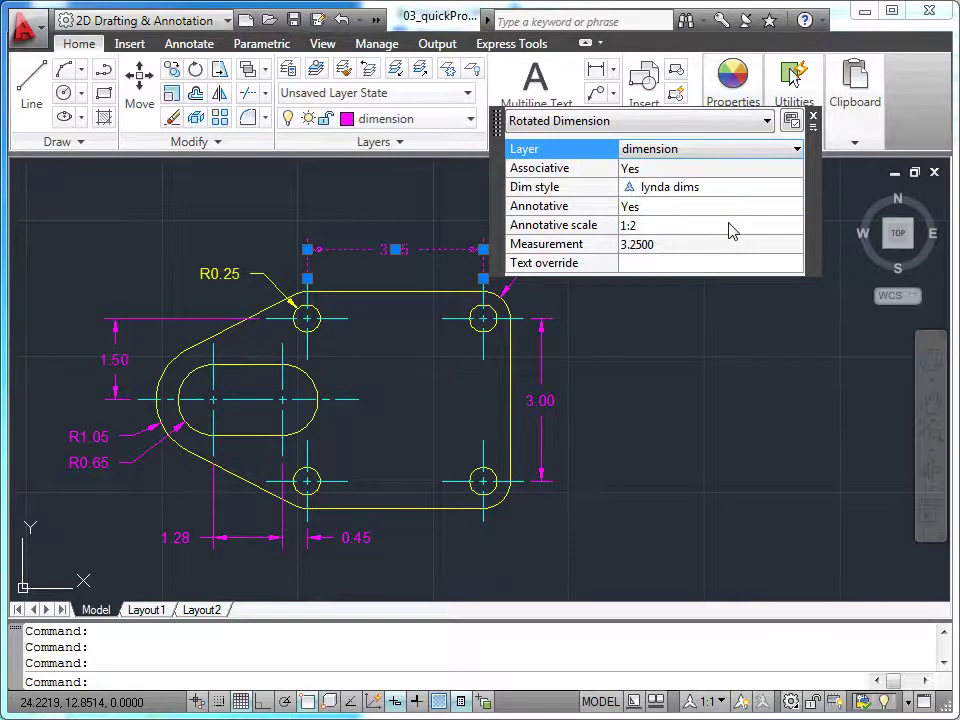
{"action": "key", "text": "Escape"}
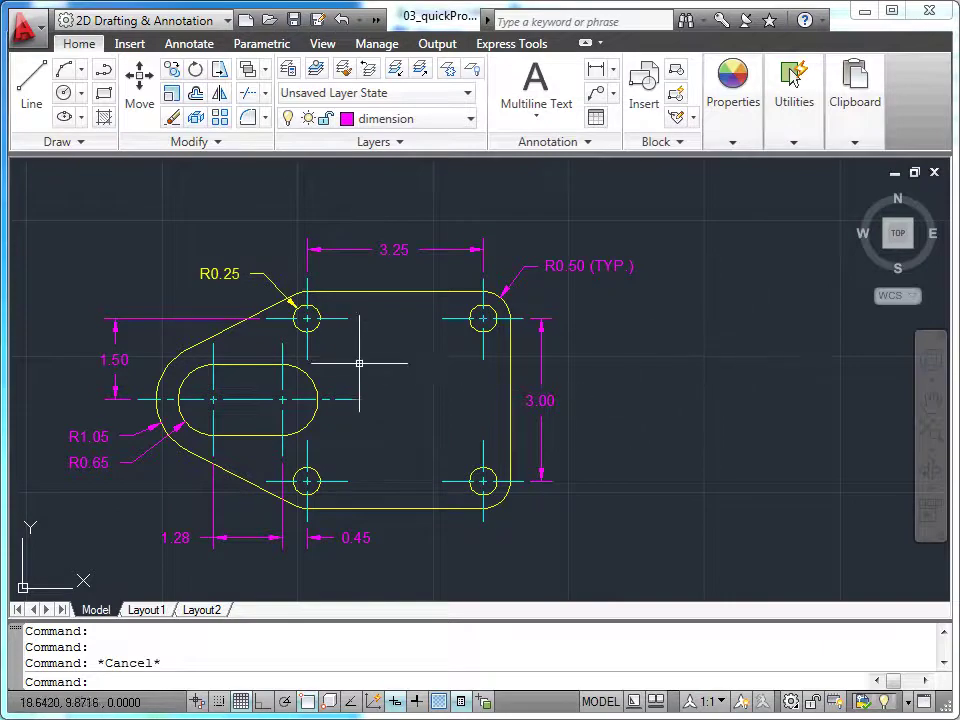
Using the R0.25 dimension, customize Quick Properties to show Layer for Radial Dimension.
{"action": "left_click", "coordinate": [255, 271]}
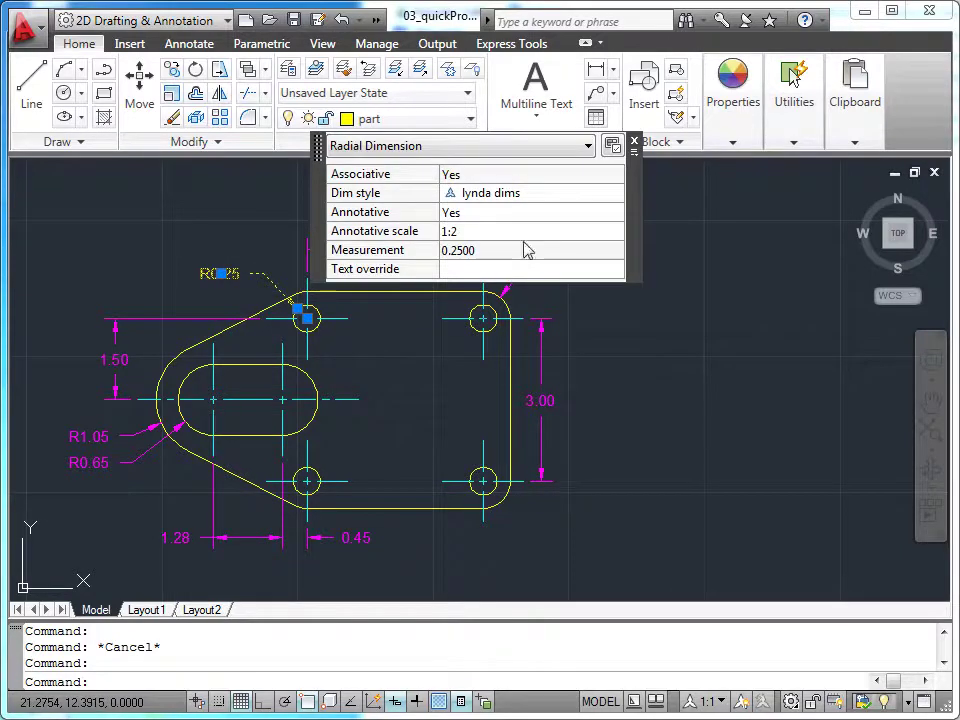
{"action": "mouse_move", "coordinate": [530, 240]}
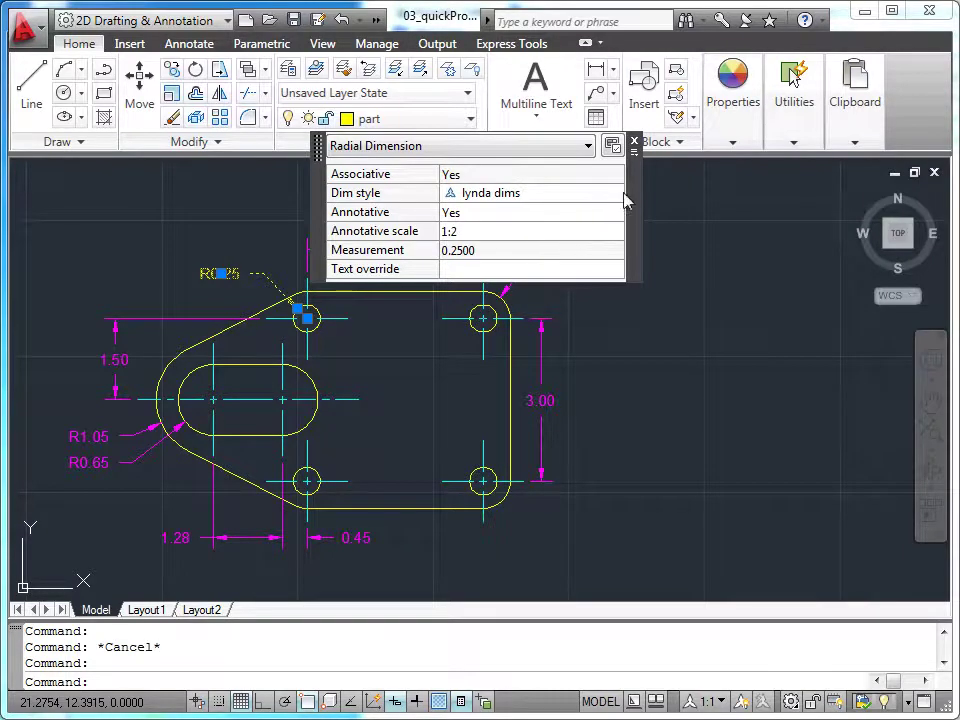
{"action": "left_click", "coordinate": [634, 151]}
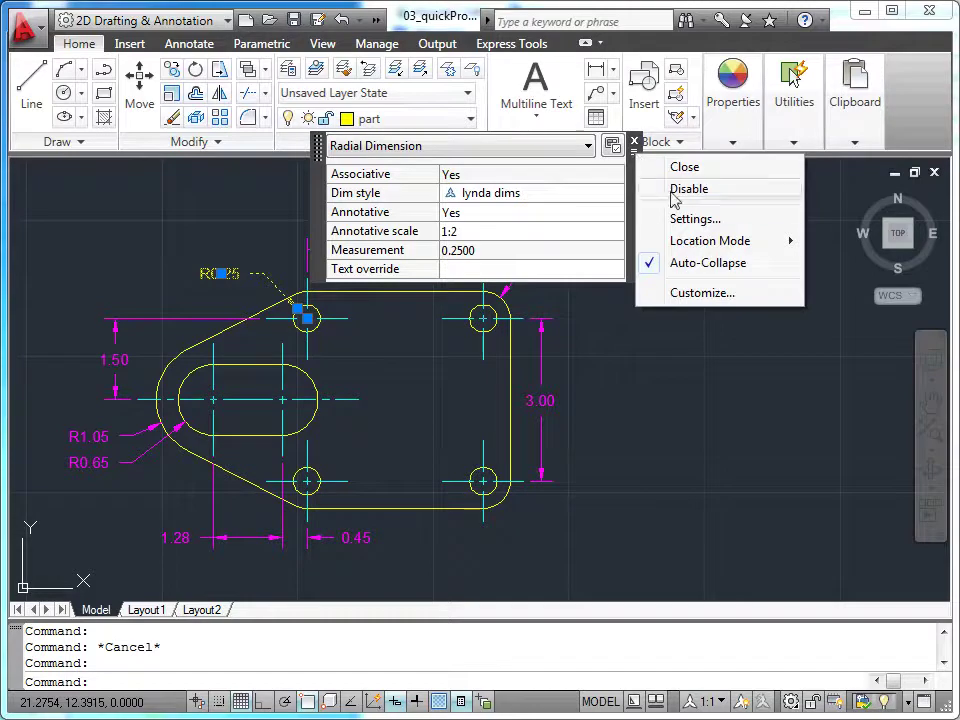
{"action": "left_click", "coordinate": [680, 292]}
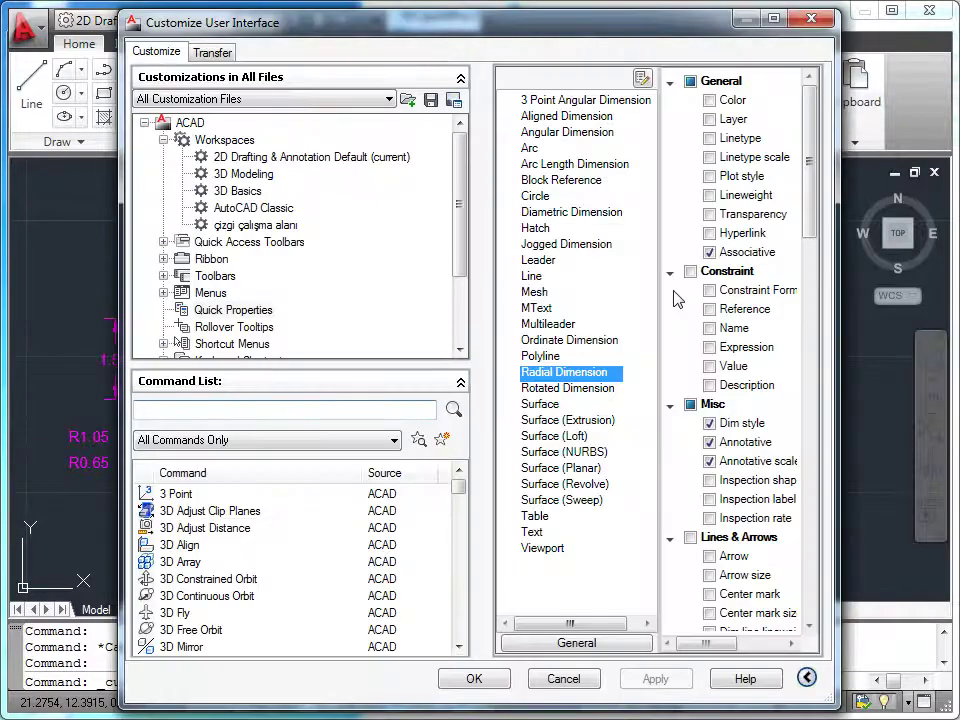
{"action": "left_click", "coordinate": [710, 119]}
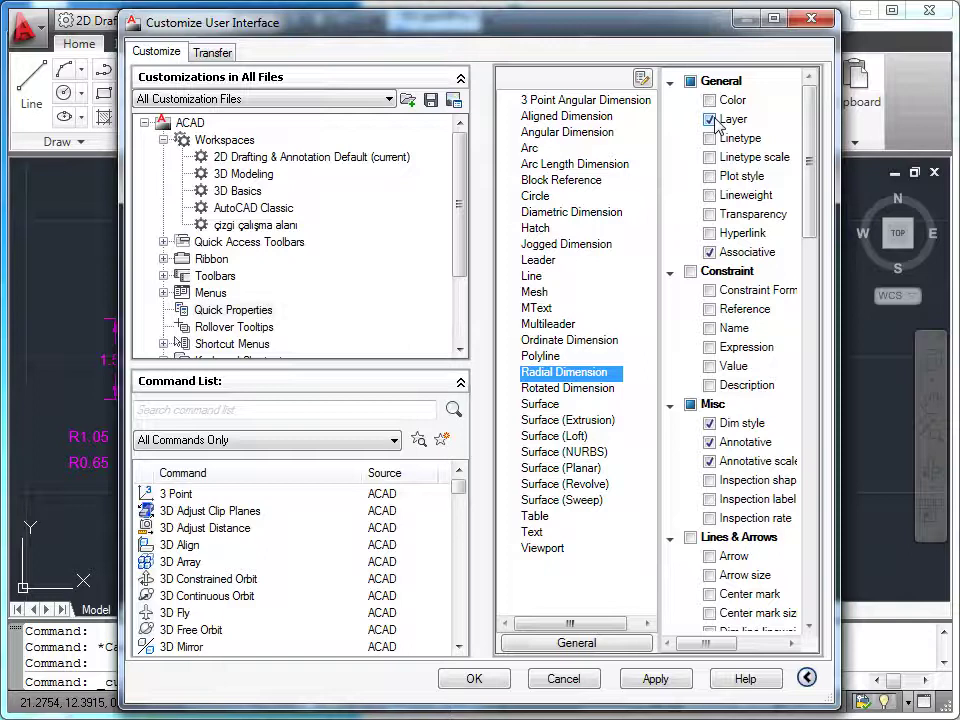
{"action": "left_click", "coordinate": [654, 684]}
{"action": "left_click", "coordinate": [480, 680]}
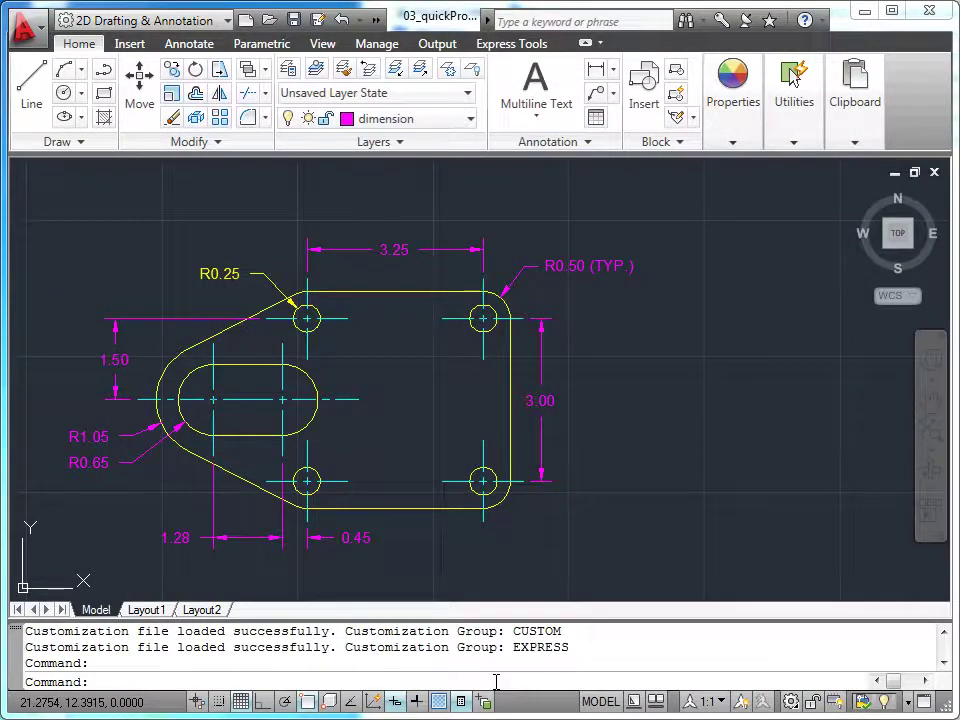
Select the R0.25 dimension and change its layer from part to center.
{"action": "left_click", "coordinate": [262, 274]}
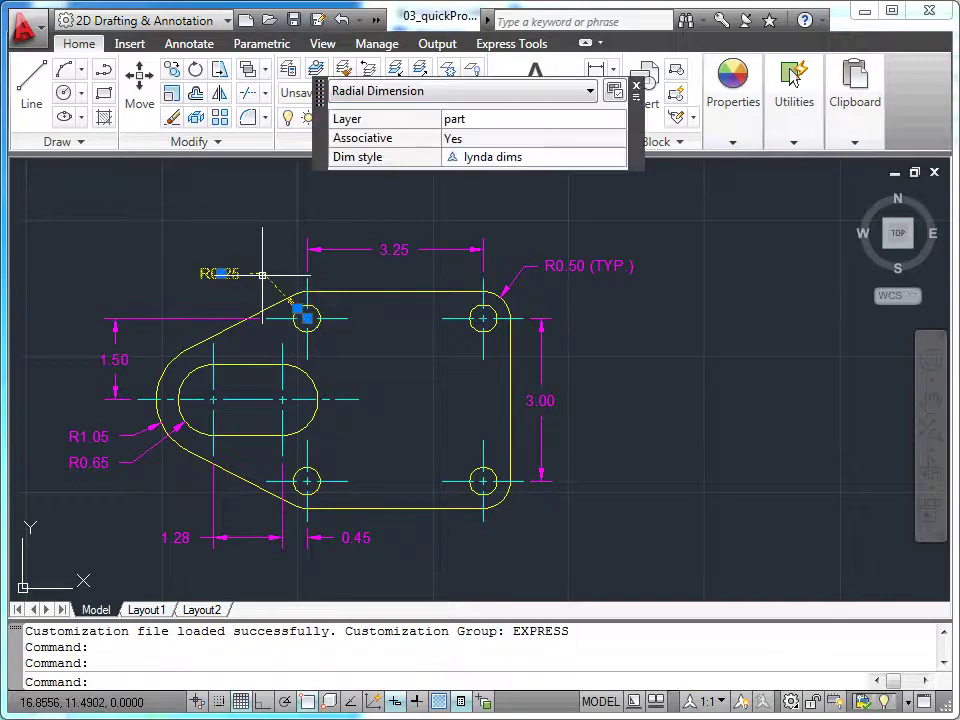
{"action": "mouse_move", "coordinate": [480, 119]}
{"action": "left_click", "coordinate": [545, 125]}
{"action": "left_click", "coordinate": [619, 120]}
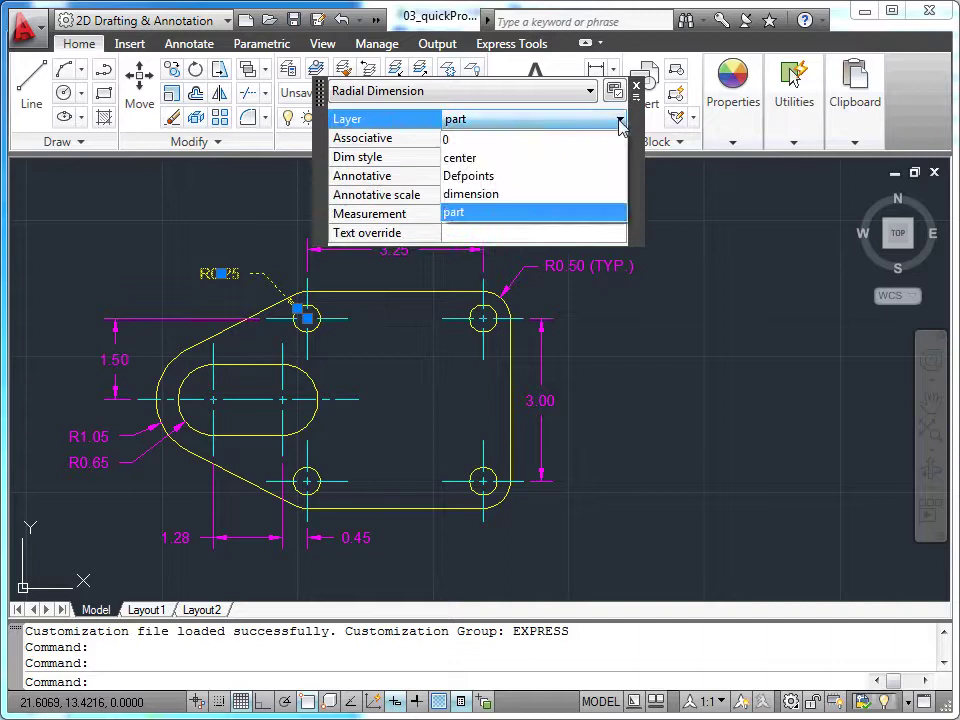
{"action": "left_click", "coordinate": [576, 160]}
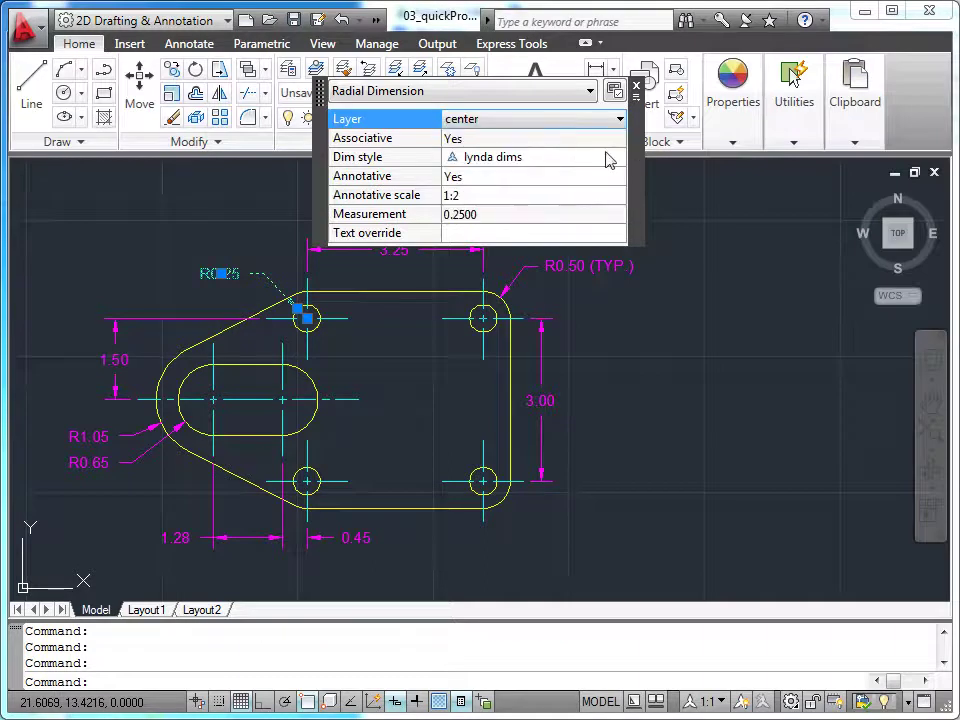
{"action": "key", "text": "Escape"}
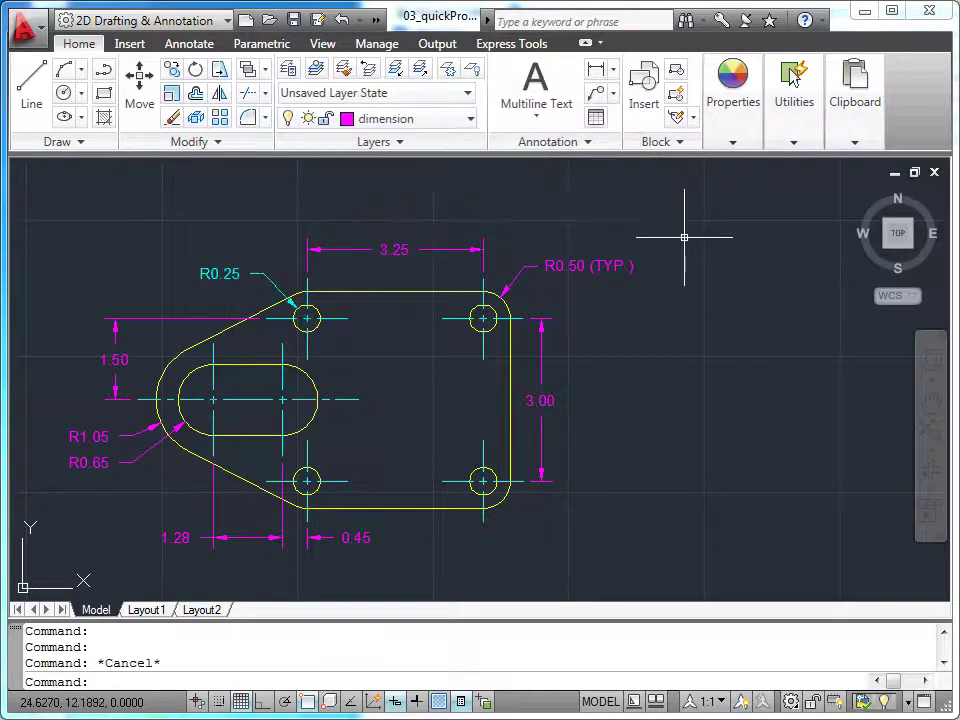